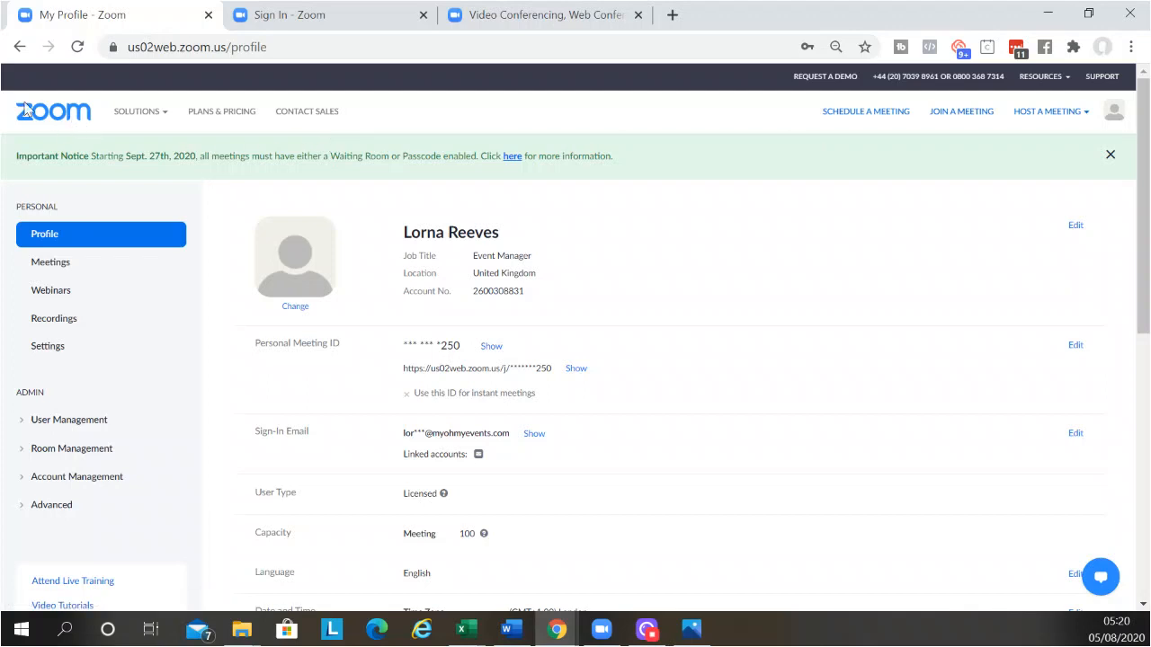
pyautogui.click(55, 122)
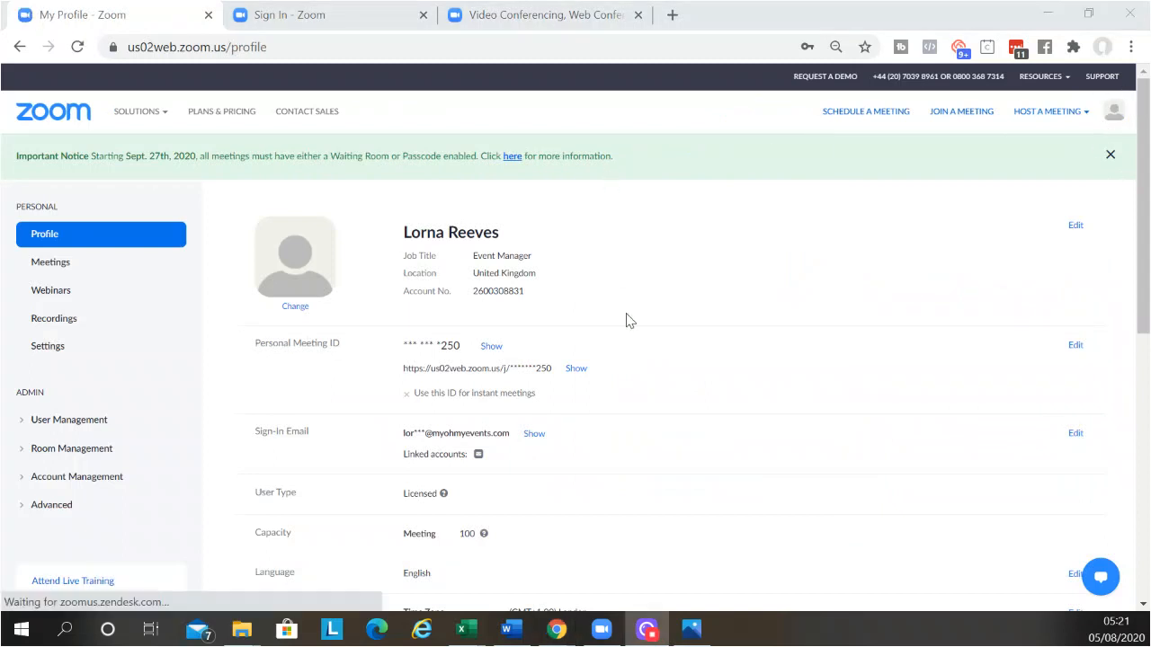
pyautogui.scroll(-2, 623, 368)
pyautogui.scroll(1, 632, 360)
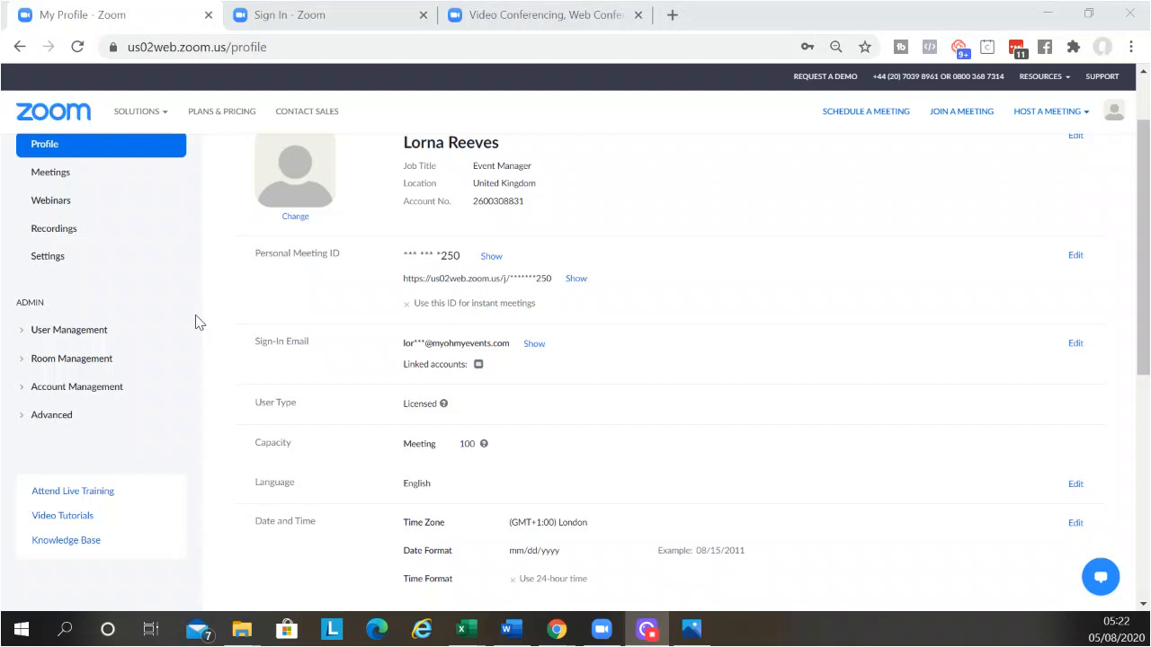
pyautogui.scroll(1, 199, 322)
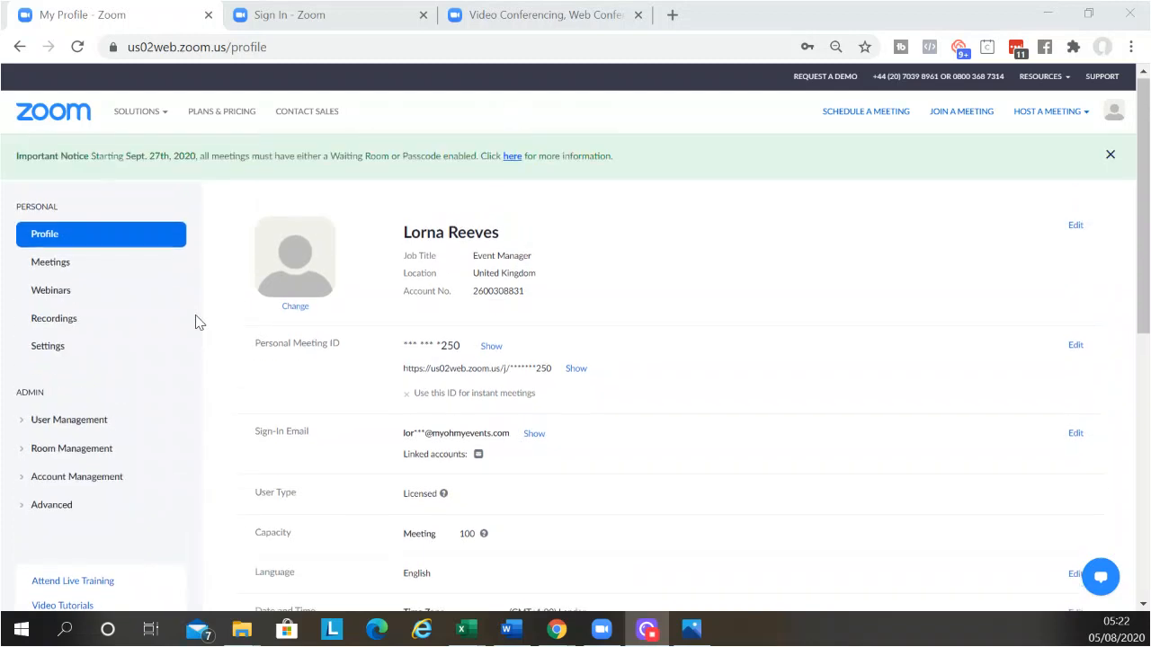
# Step: Start scheduling a new meeting and set its topic to "Training for Trainers - Moy Park"
pyautogui.click(51, 268)
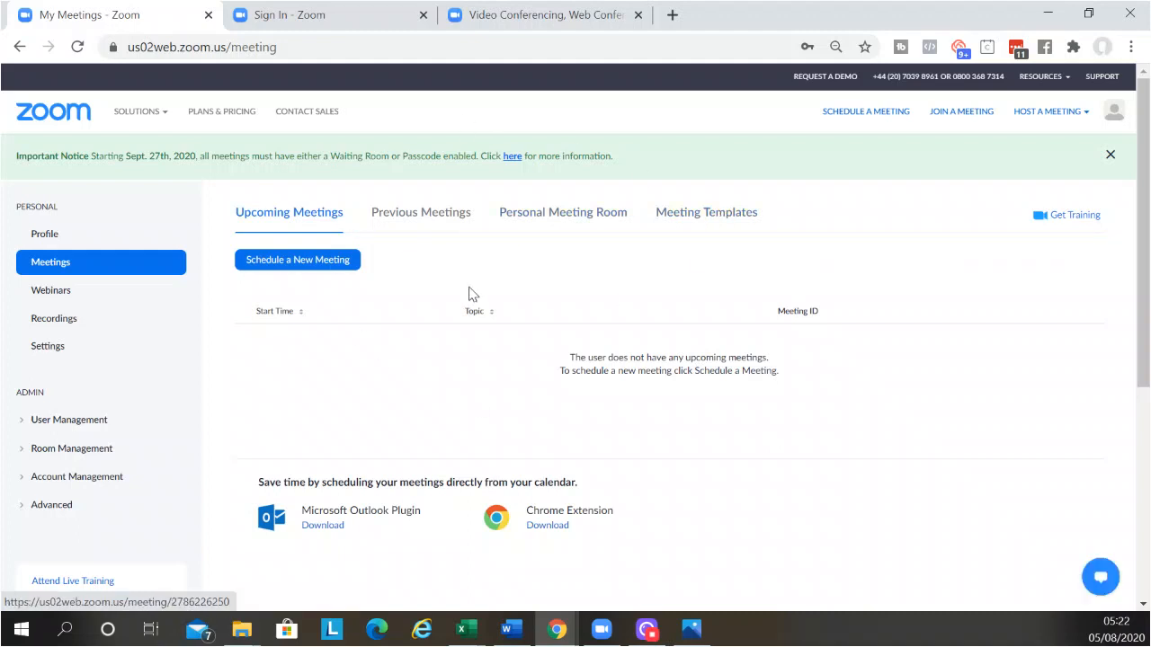
pyautogui.click(286, 270)
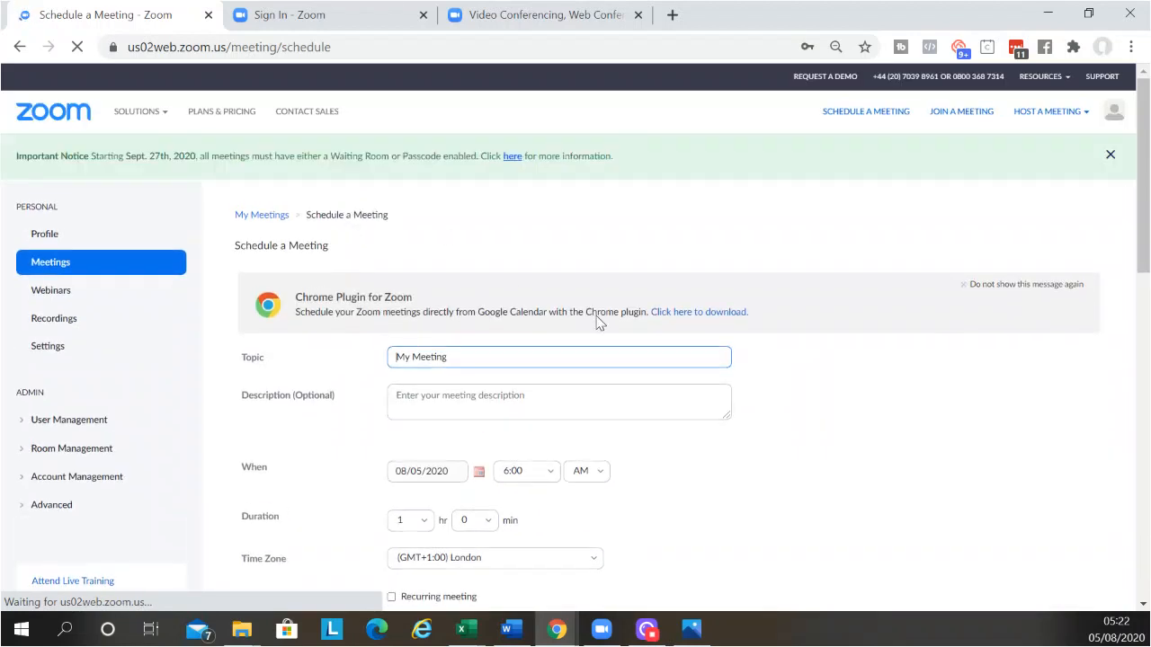
pyautogui.moveTo(448, 357); pyautogui.dragTo(394, 357)
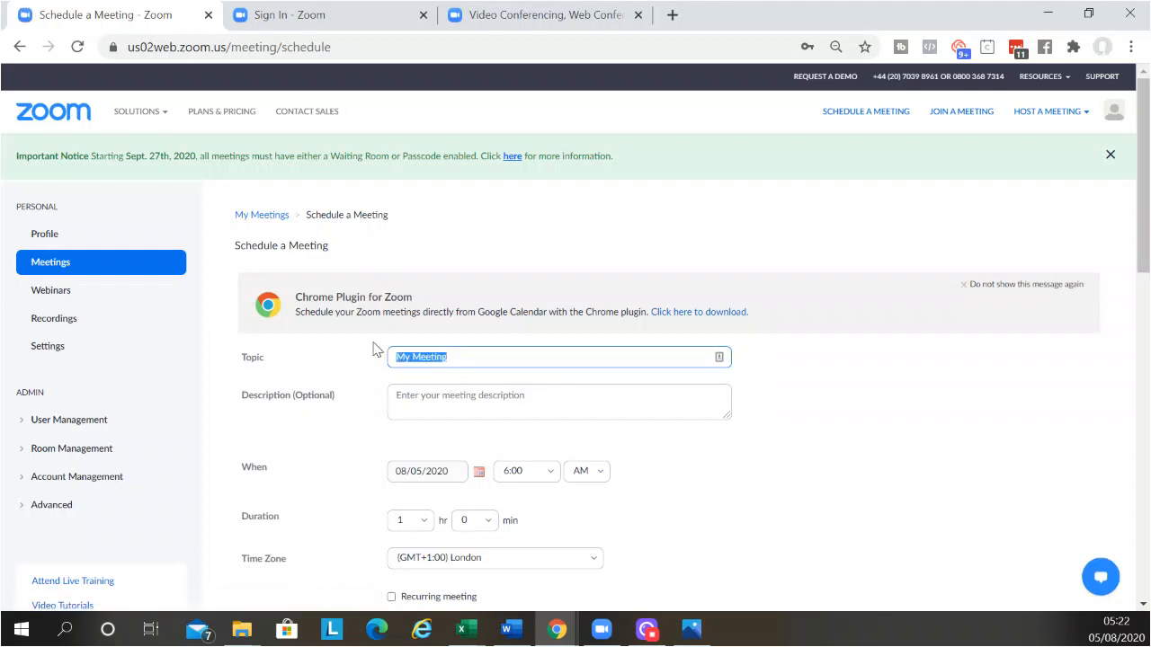
pyautogui.write('Training for Trainers - Moy Park')
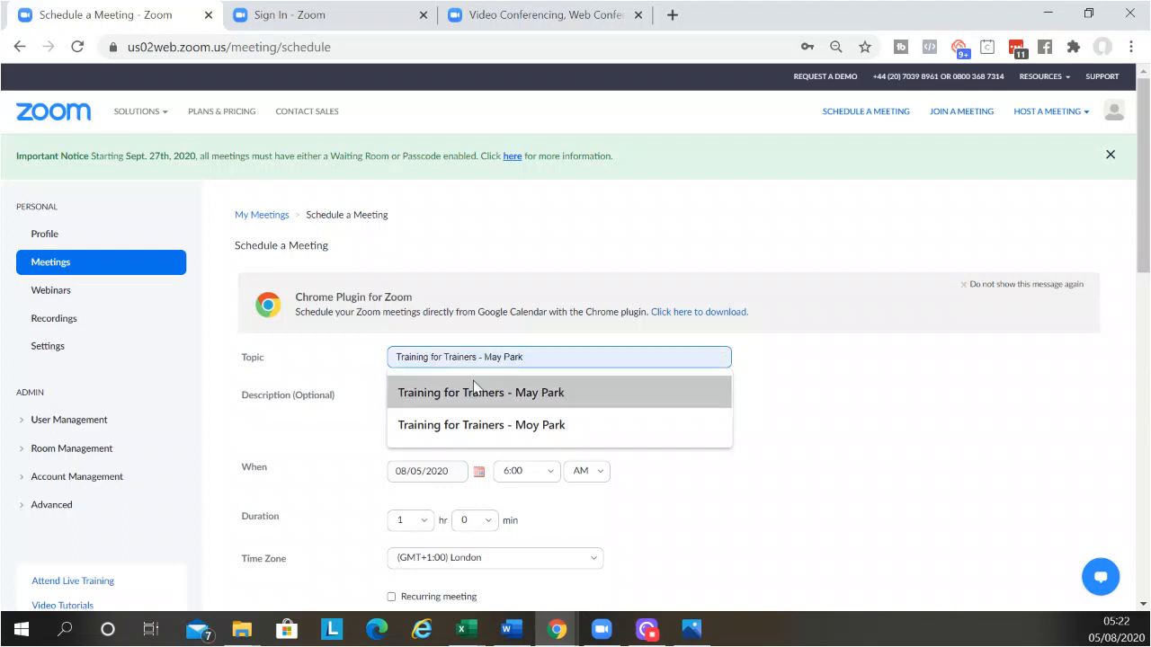
pyautogui.click(471, 428)
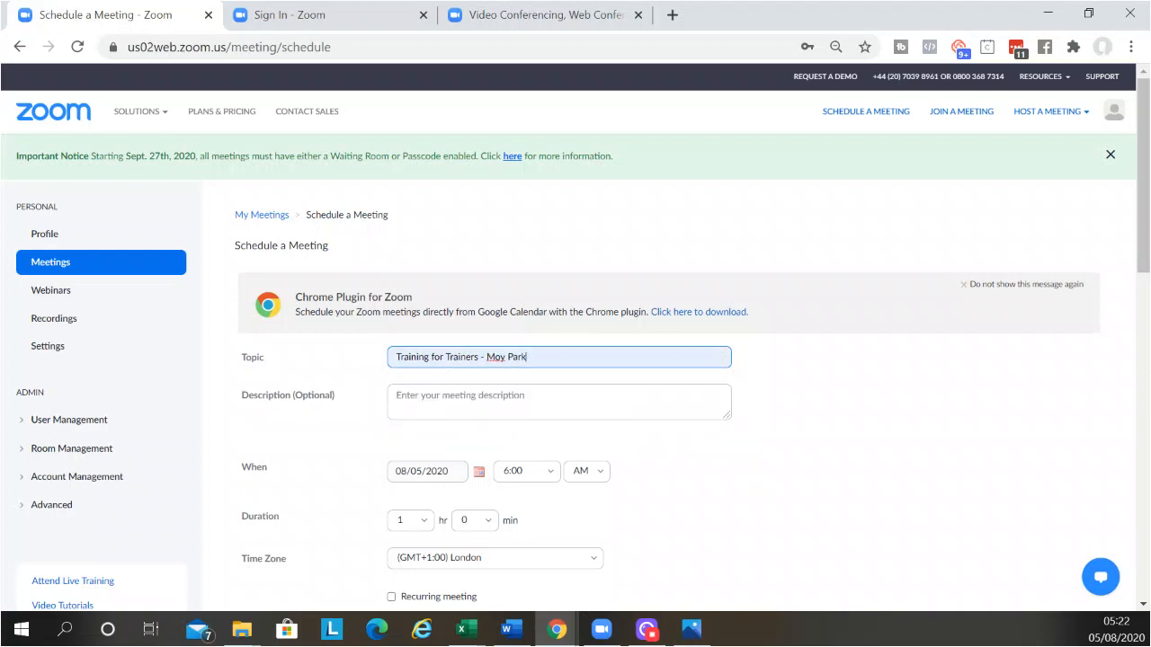
# Step: Examine the date, duration, registration, security, video, audio and meeting options in the scheduling form
pyautogui.scroll(-1, 558, 389)
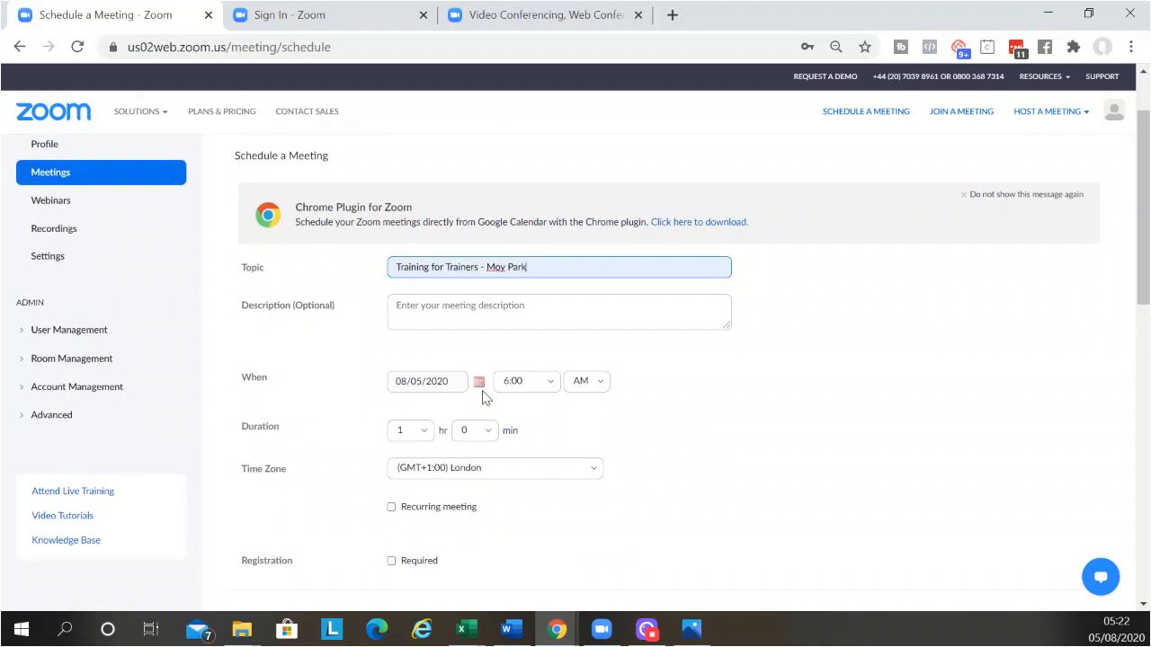
pyautogui.click(478, 382)
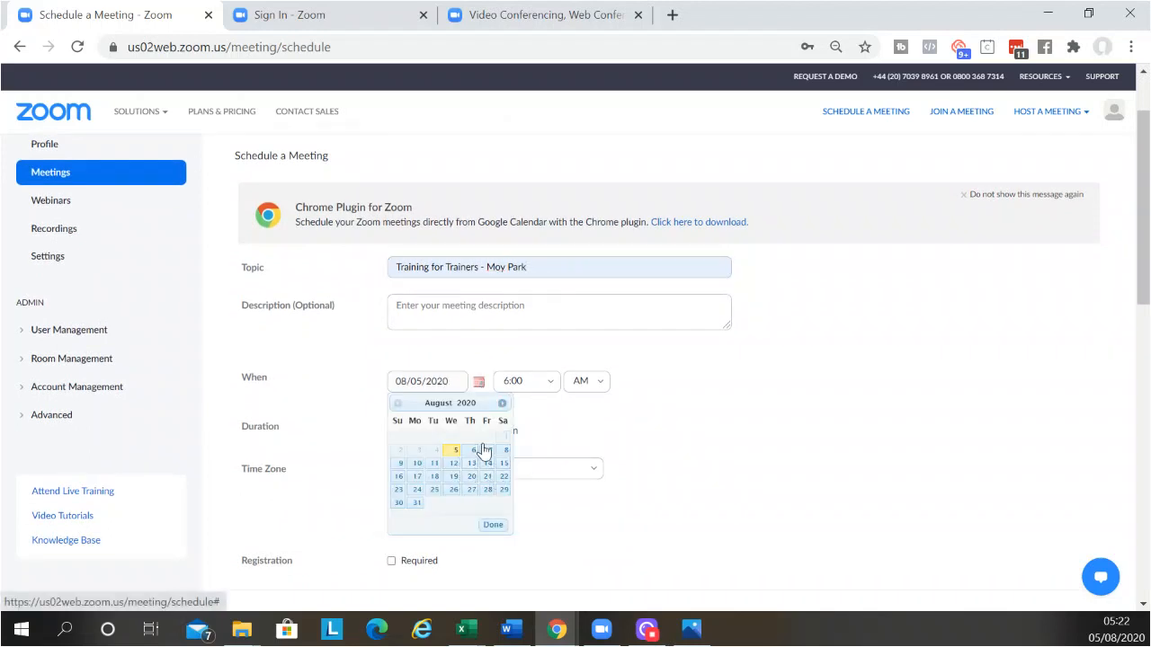
pyautogui.click(607, 405)
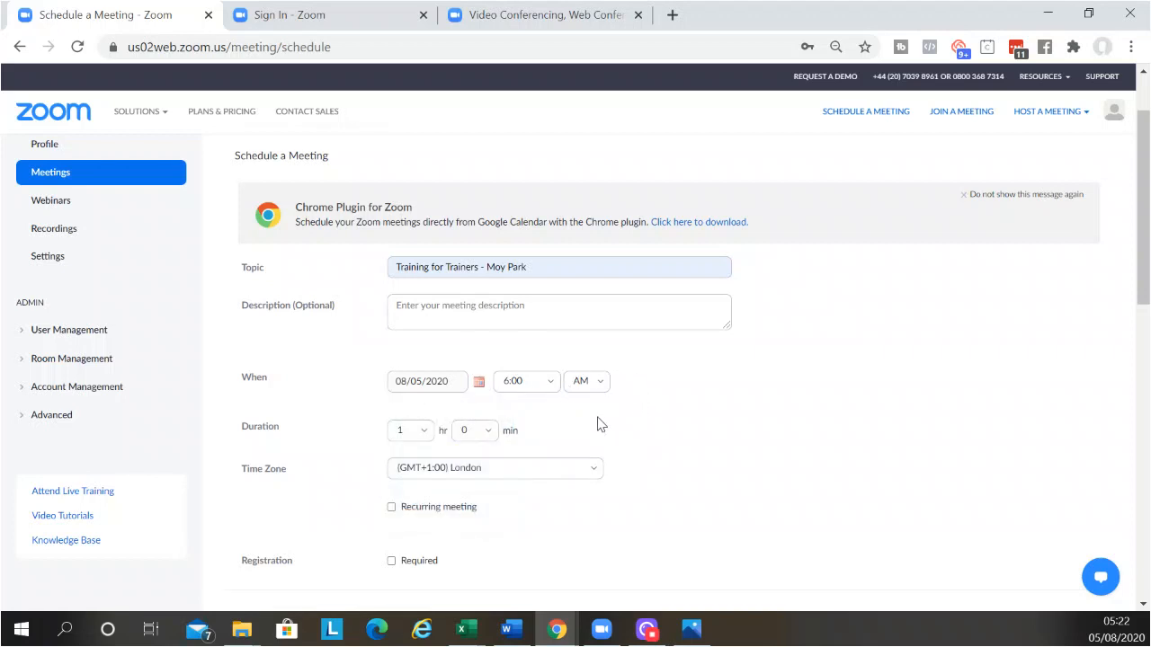
pyautogui.click(419, 432)
pyautogui.scroll(-2, 427, 436)
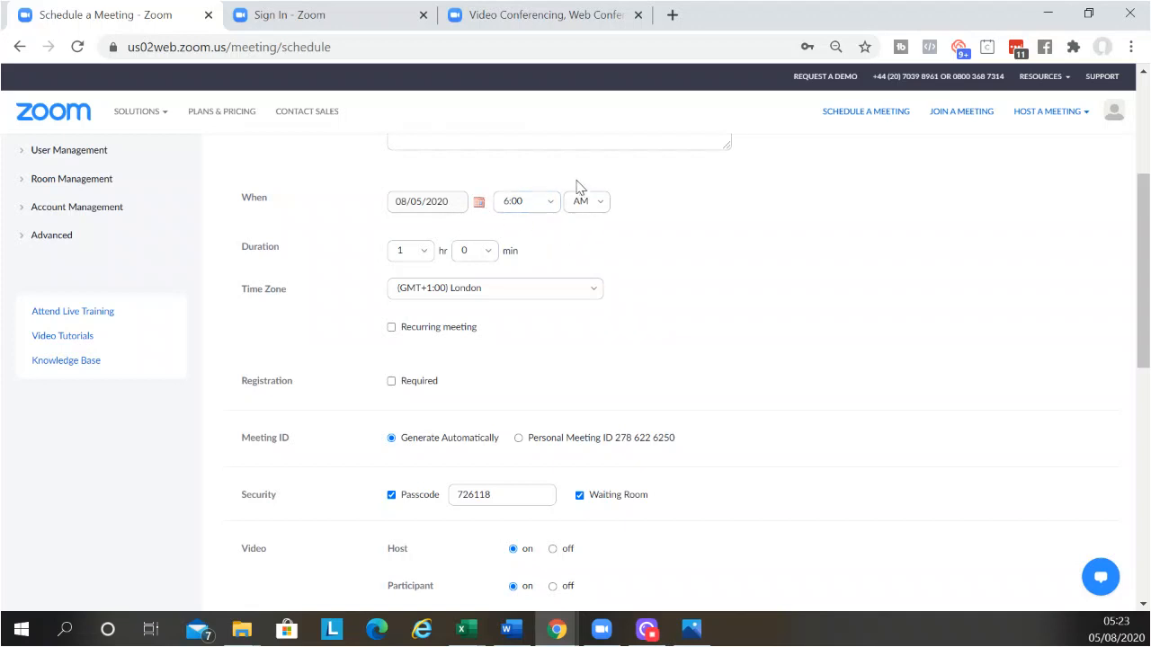
pyautogui.scroll(-1, 707, 369)
pyautogui.scroll(-3, 708, 370)
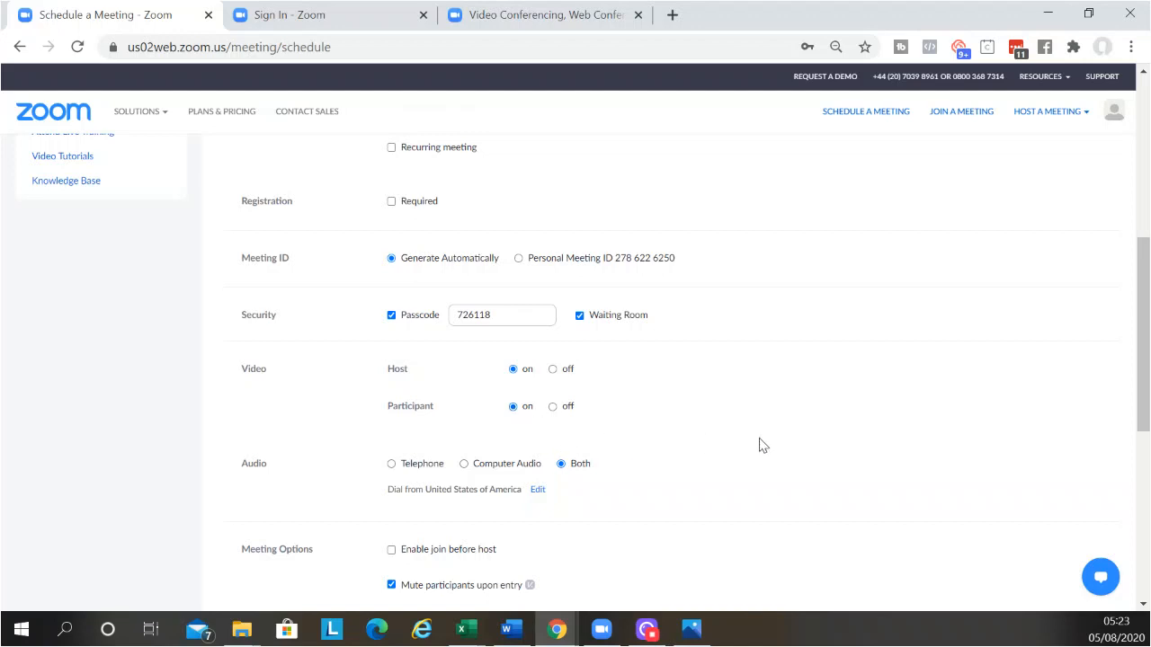
pyautogui.scroll(-2, 760, 445)
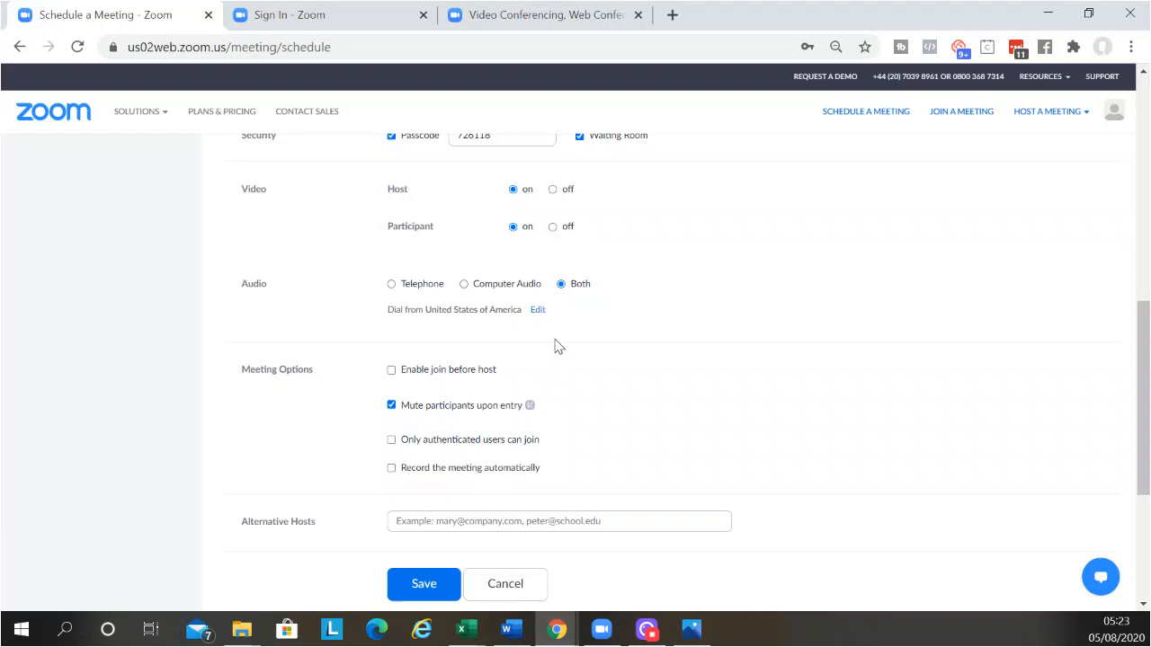
pyautogui.scroll(2, 423, 585)
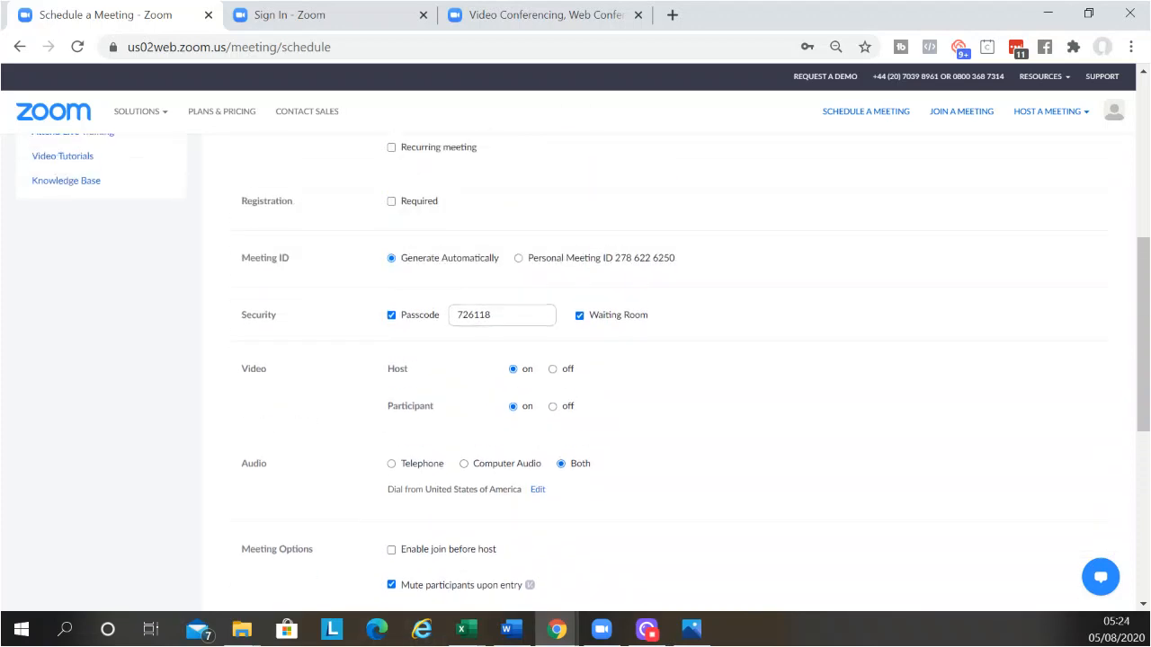
# Step: Save the scheduled meeting with its passcode and waiting room enabled
pyautogui.scroll(1, 607, 526)
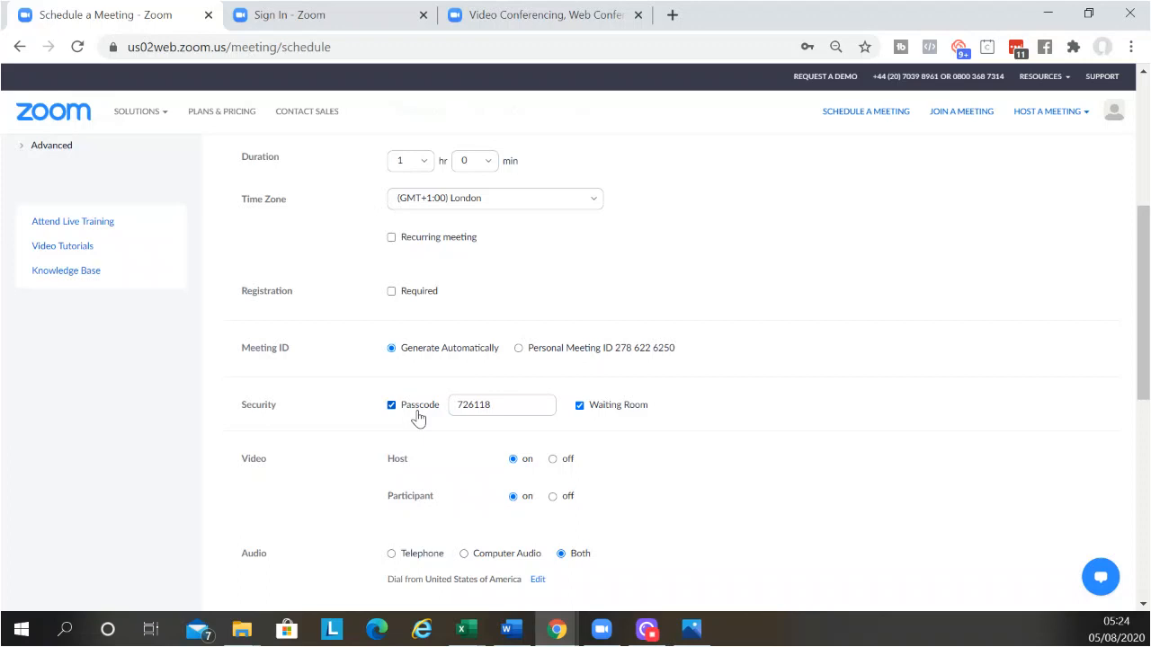
pyautogui.scroll(-4, 717, 416)
pyautogui.click(423, 501)
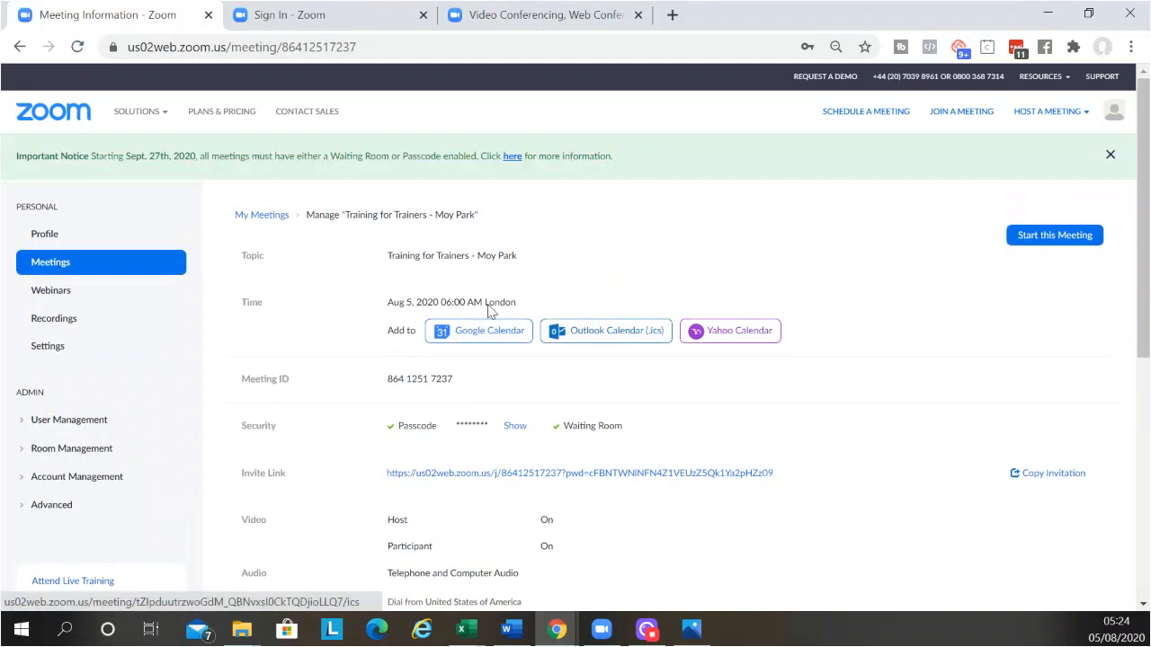
# Step: Open the saved meeting's invitation text and read through it to the dial-in numbers
pyautogui.scroll(-1, 575, 416)
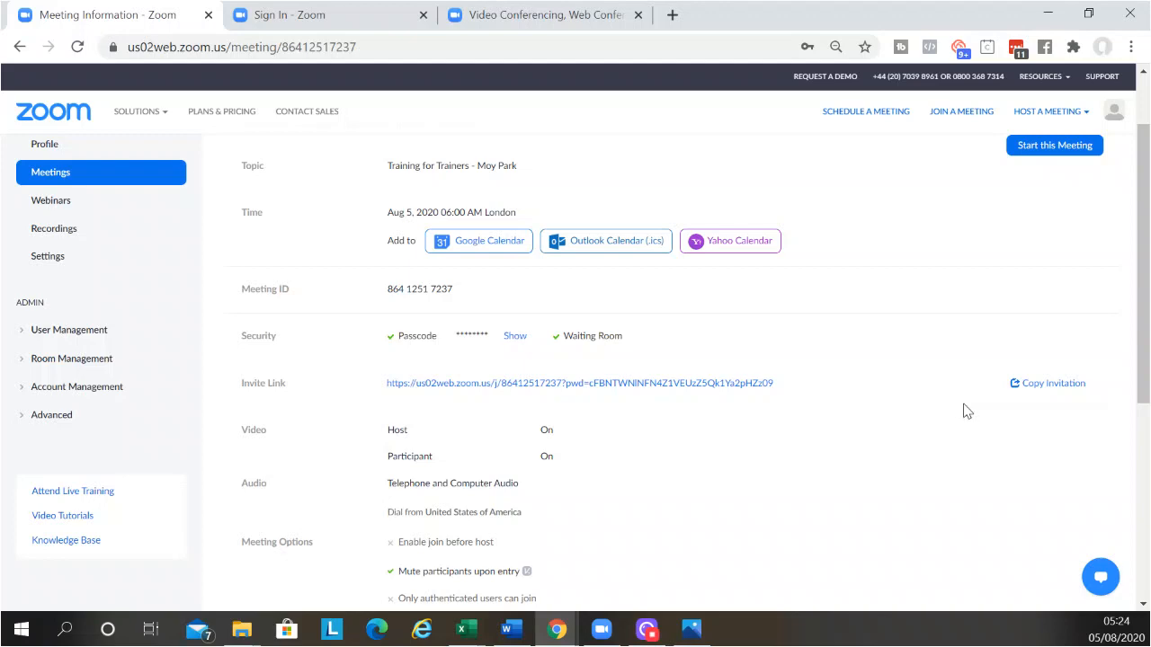
pyautogui.click(1037, 385)
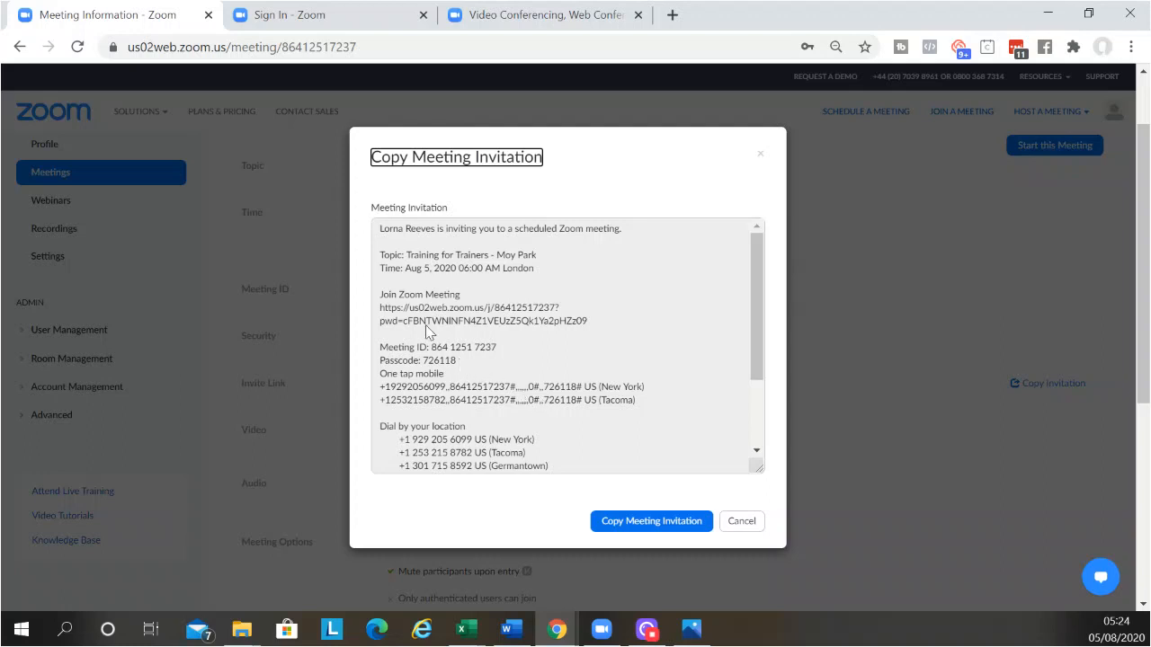
pyautogui.scroll(-3, 504, 345)
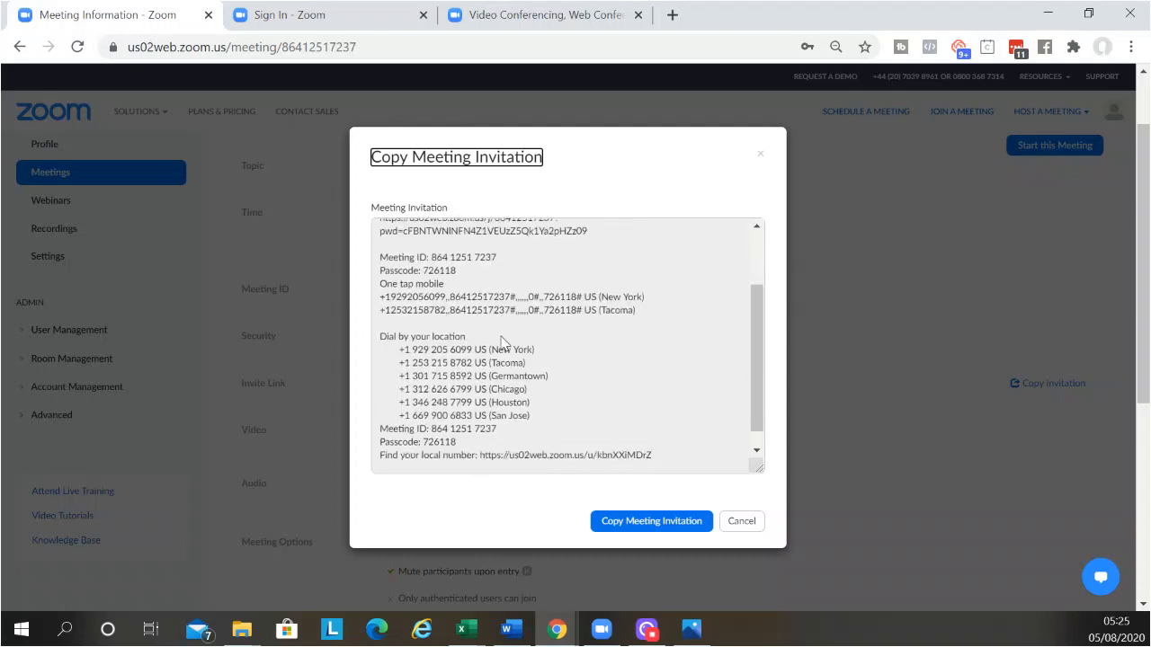
pyautogui.scroll(3, 504, 345)
pyautogui.scroll(-3, 504, 344)
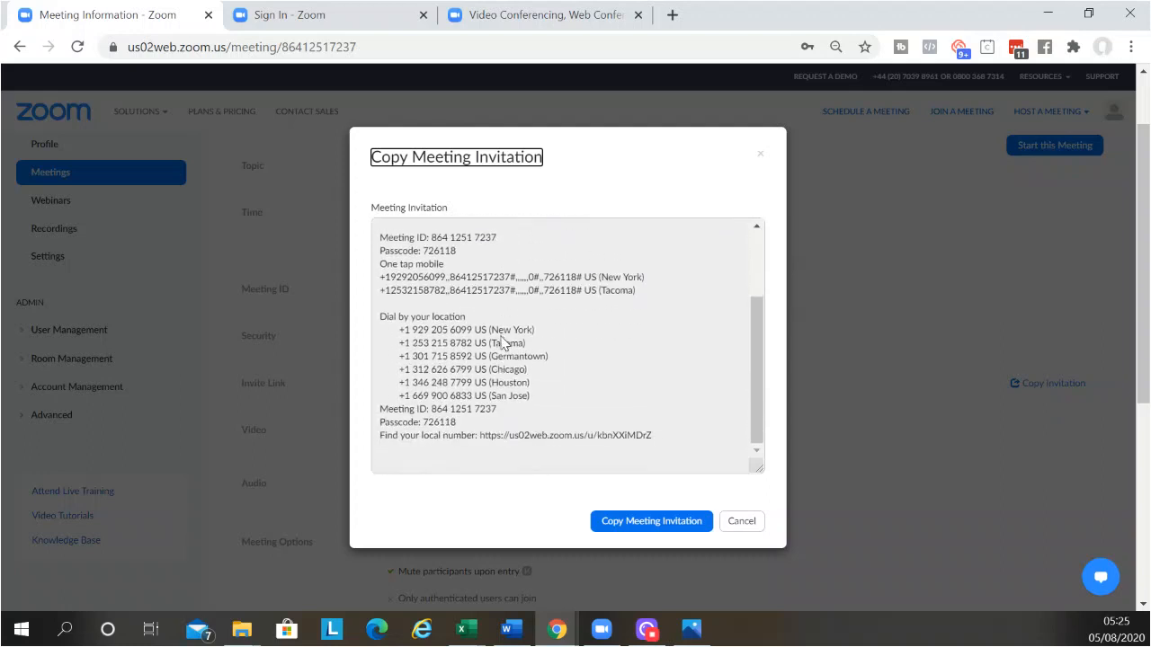
pyautogui.scroll(3, 503, 345)
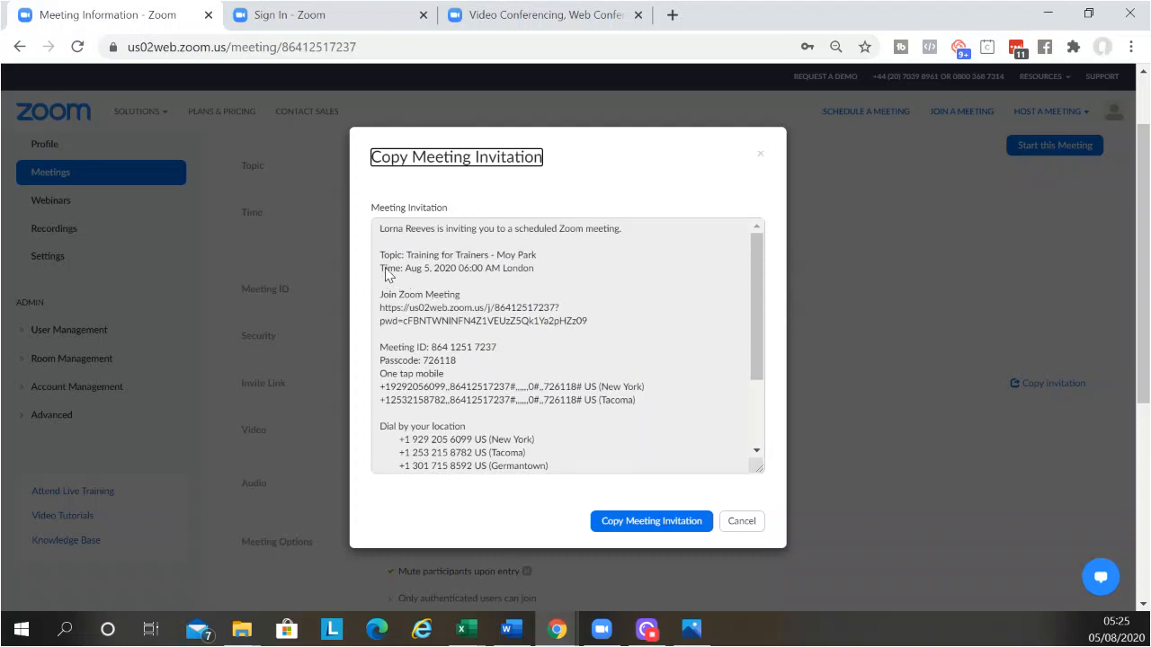
# Step: Select the invitation text from the topic line through the passcode line
pyautogui.moveTo(385, 262); pyautogui.dragTo(537, 259)
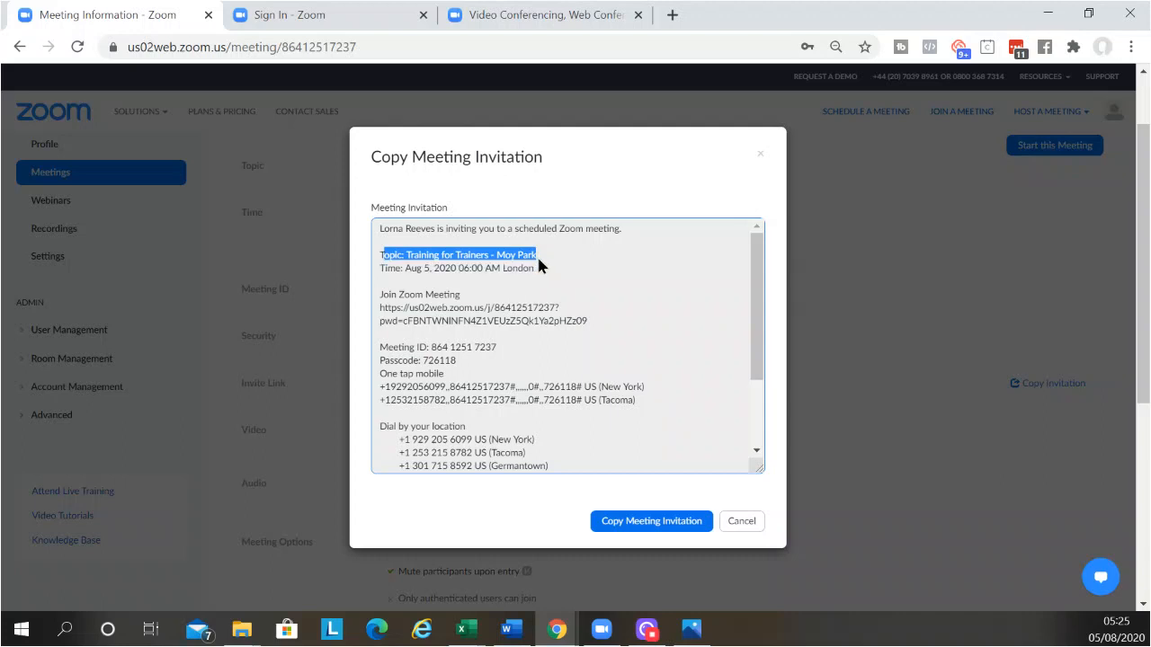
pyautogui.moveTo(539, 260); pyautogui.dragTo(548, 278)
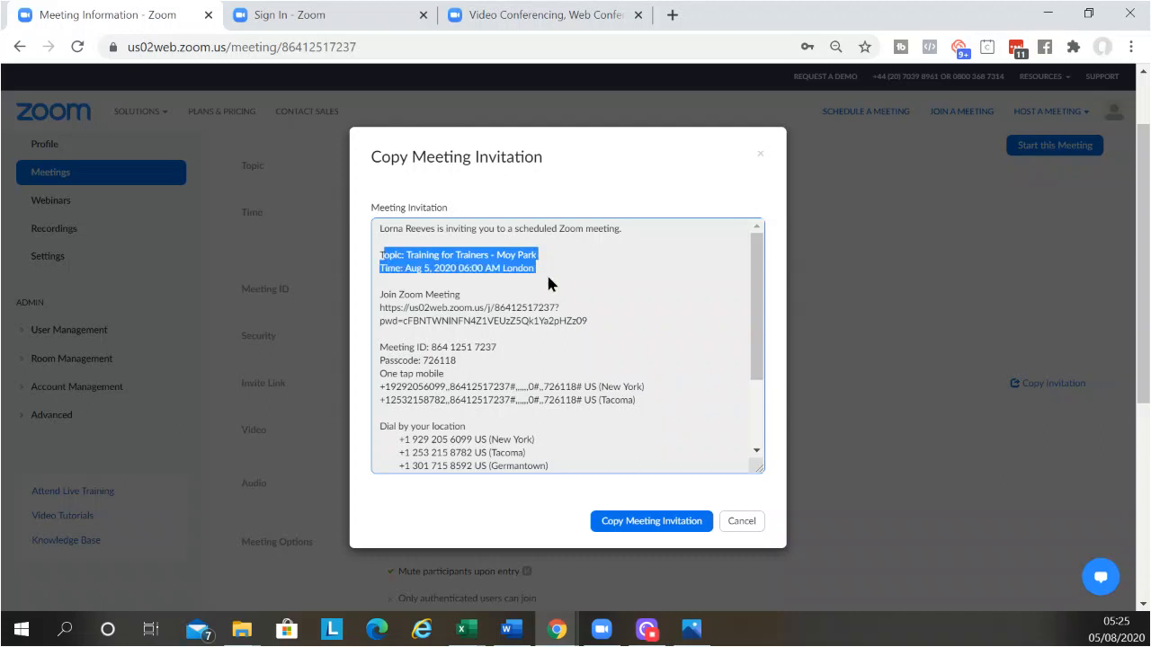
pyautogui.moveTo(486, 290); pyautogui.dragTo(596, 355)
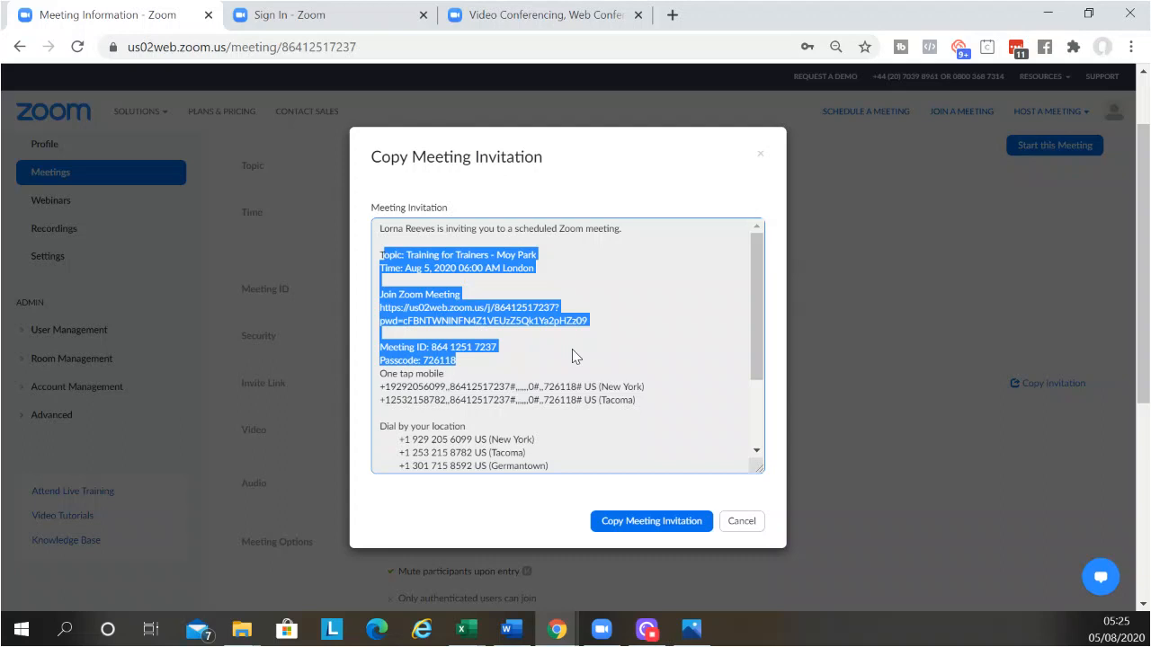
# Step: Examine the dial-in section of the invitation, selecting the One tap mobile heading and its New York line
pyautogui.click(503, 361)
pyautogui.scroll(-2, 475, 426)
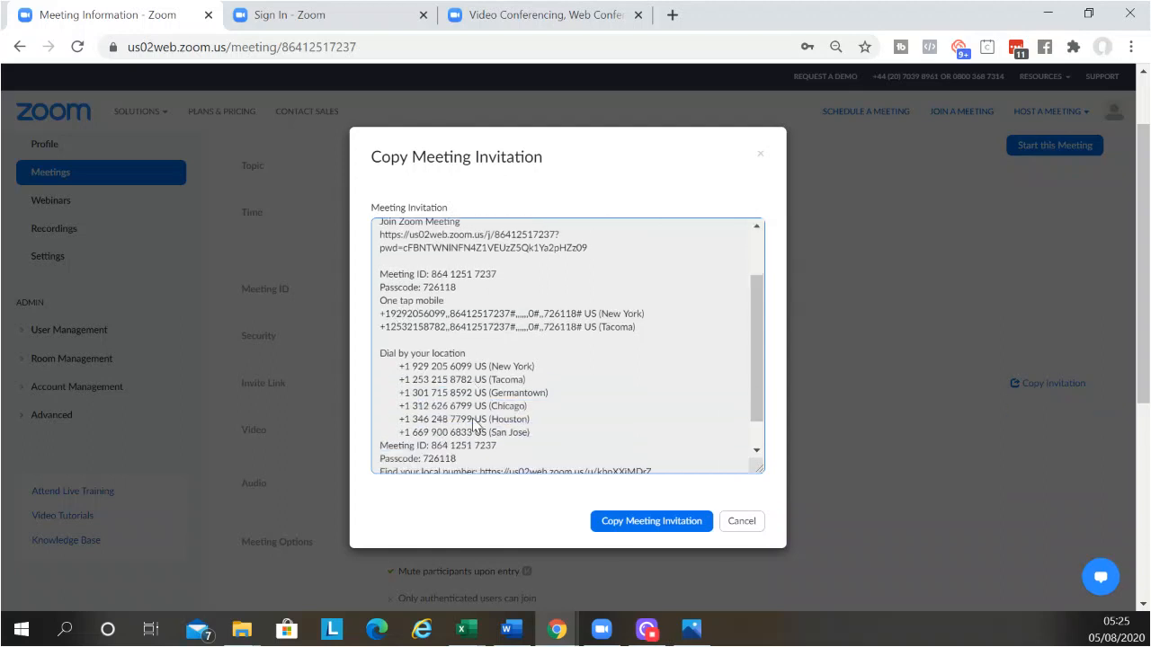
pyautogui.scroll(2, 449, 410)
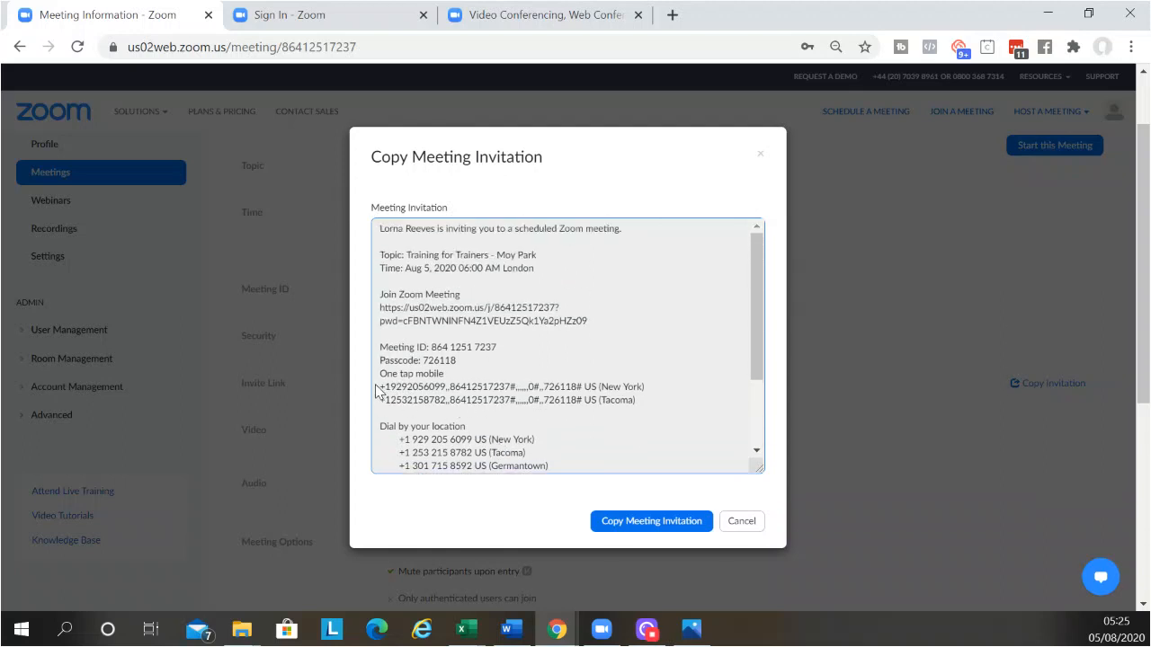
pyautogui.moveTo(382, 385); pyautogui.dragTo(630, 389)
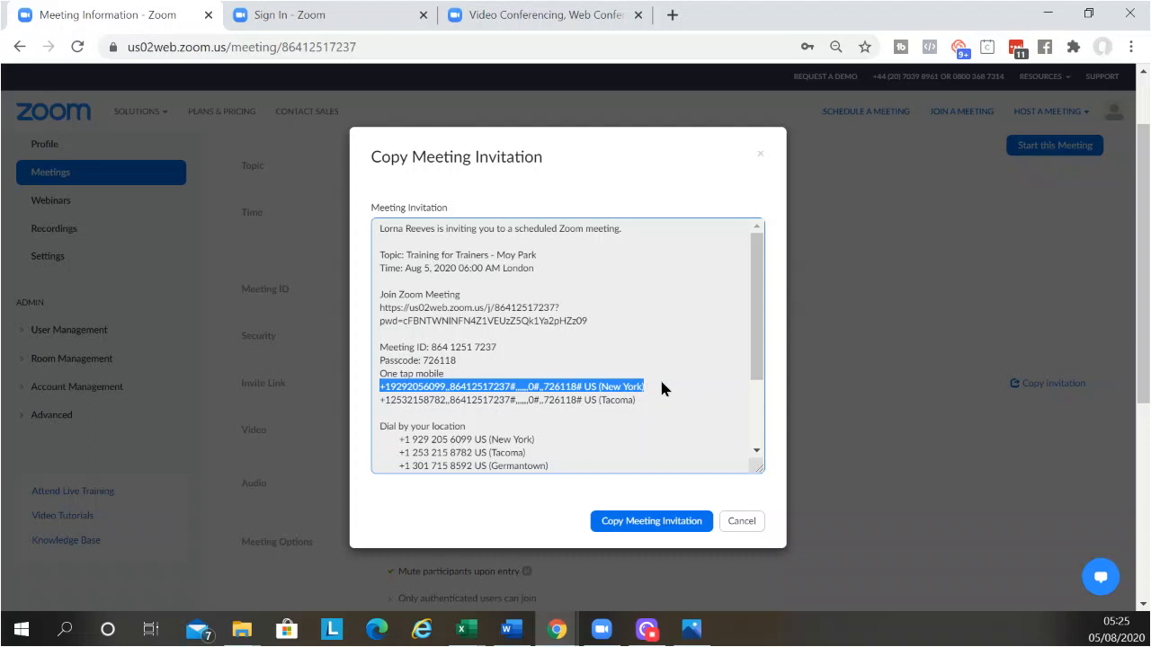
pyautogui.click(659, 374)
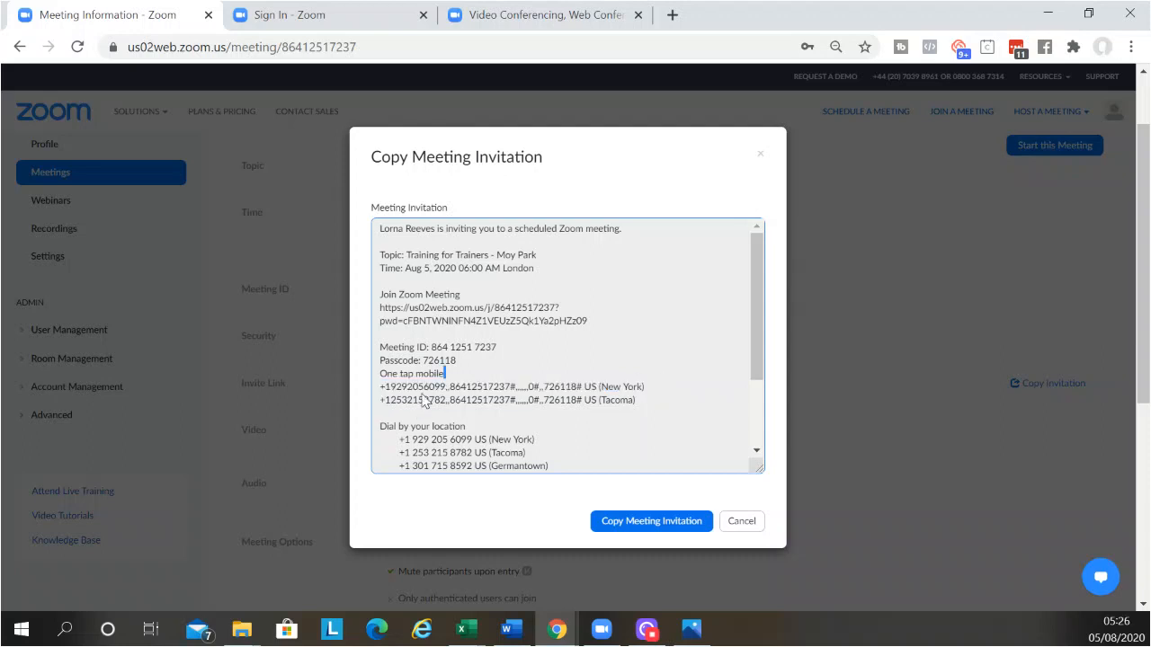
pyautogui.moveTo(382, 374); pyautogui.dragTo(643, 396)
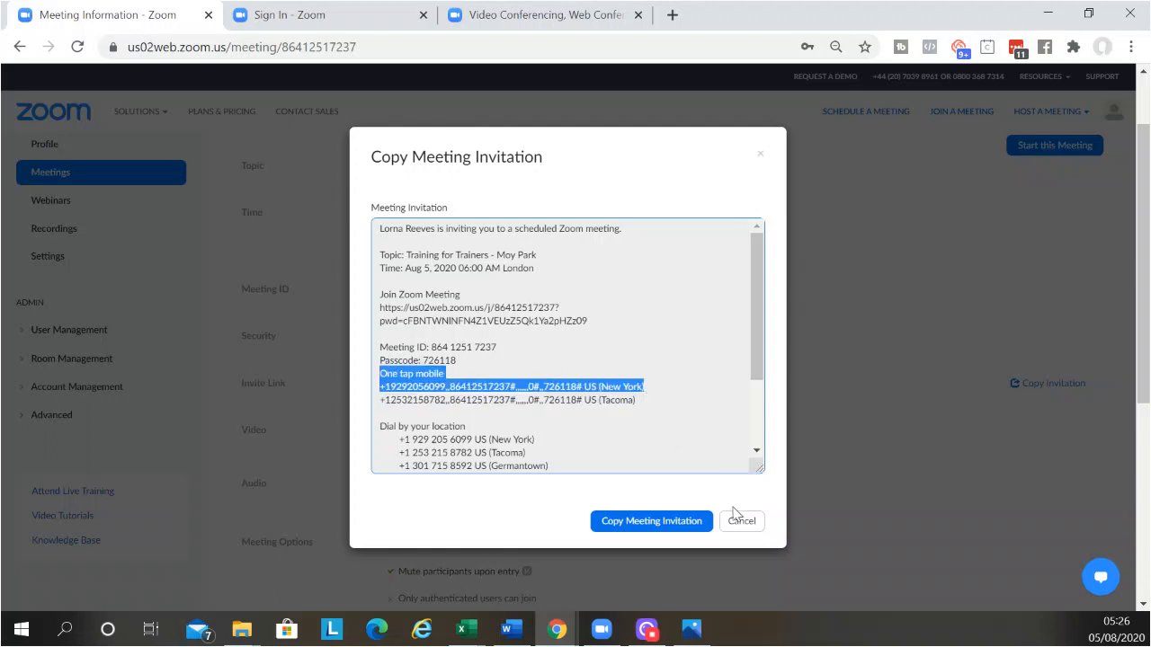
pyautogui.click(506, 377)
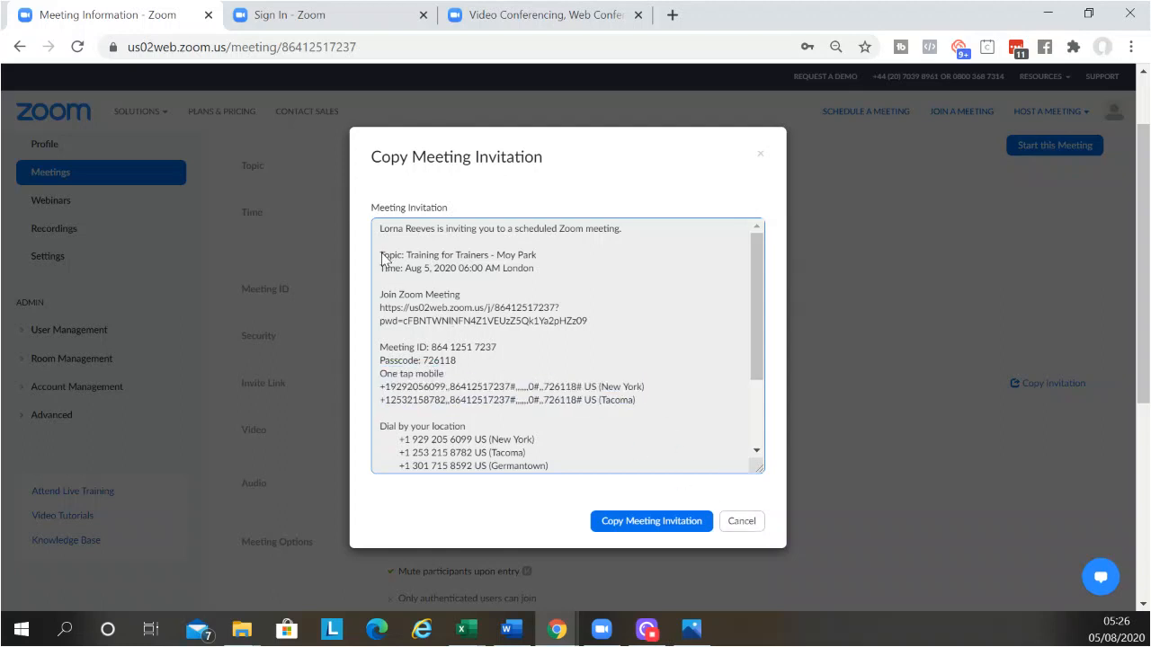
# Step: Select the invitation text from the topic through the New York one-tap line, and close the invitation without copying it
pyautogui.moveTo(381, 259); pyautogui.dragTo(644, 391)
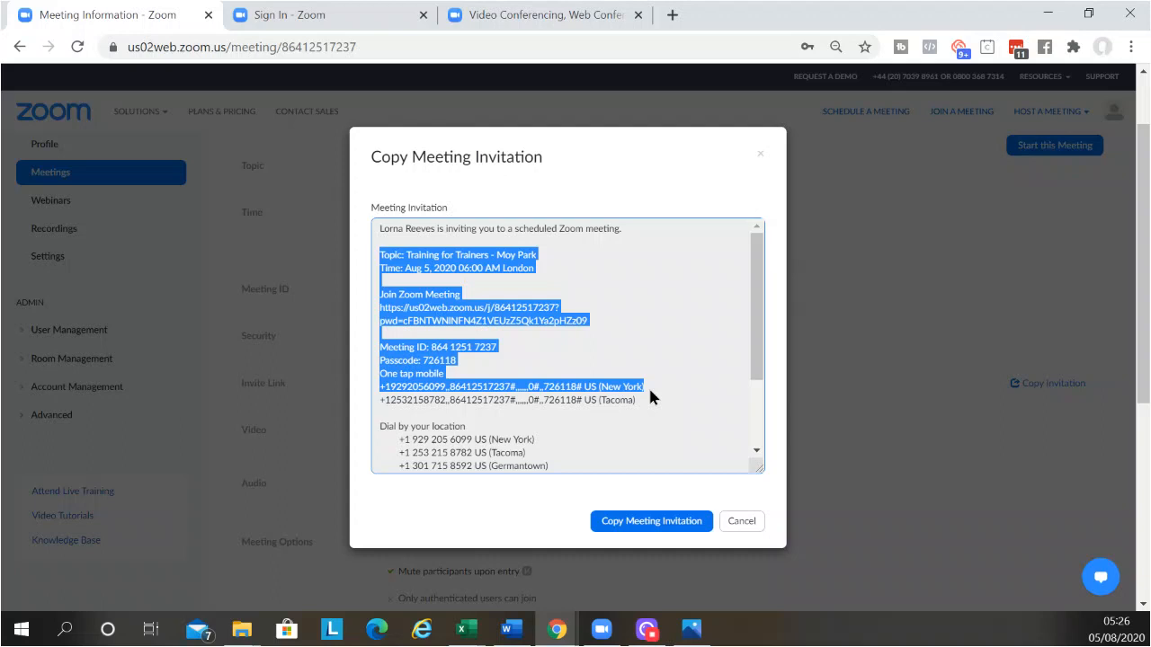
pyautogui.click(742, 522)
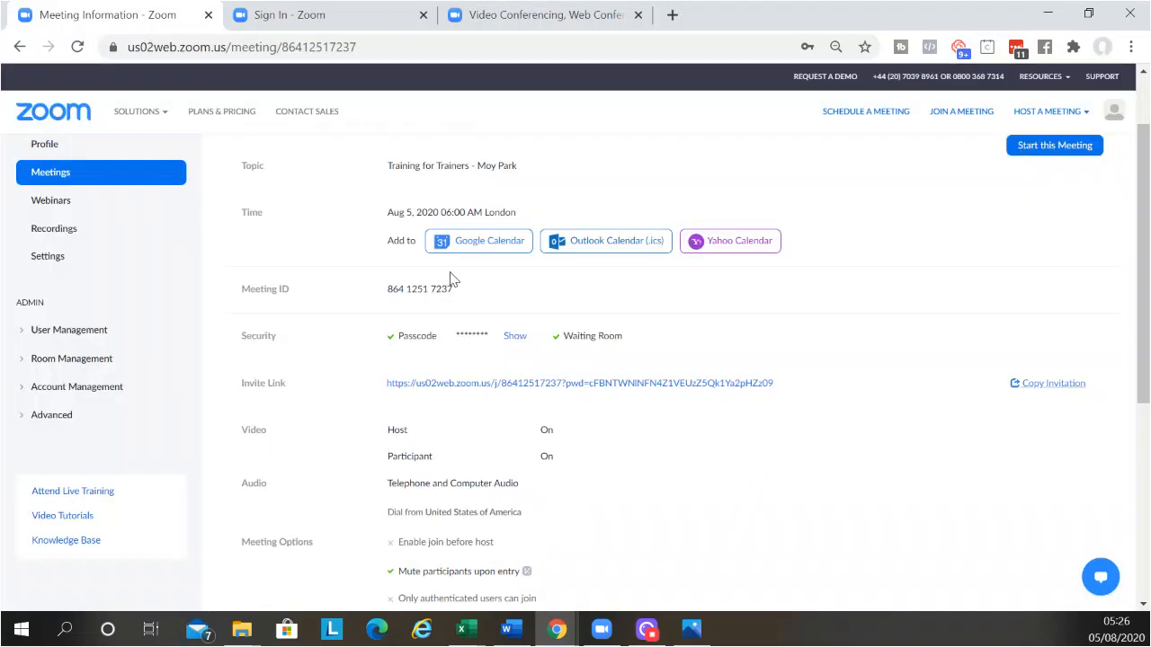
# Step: Display the signed-in account's profile menu
pyautogui.scroll(1, 327, 264)
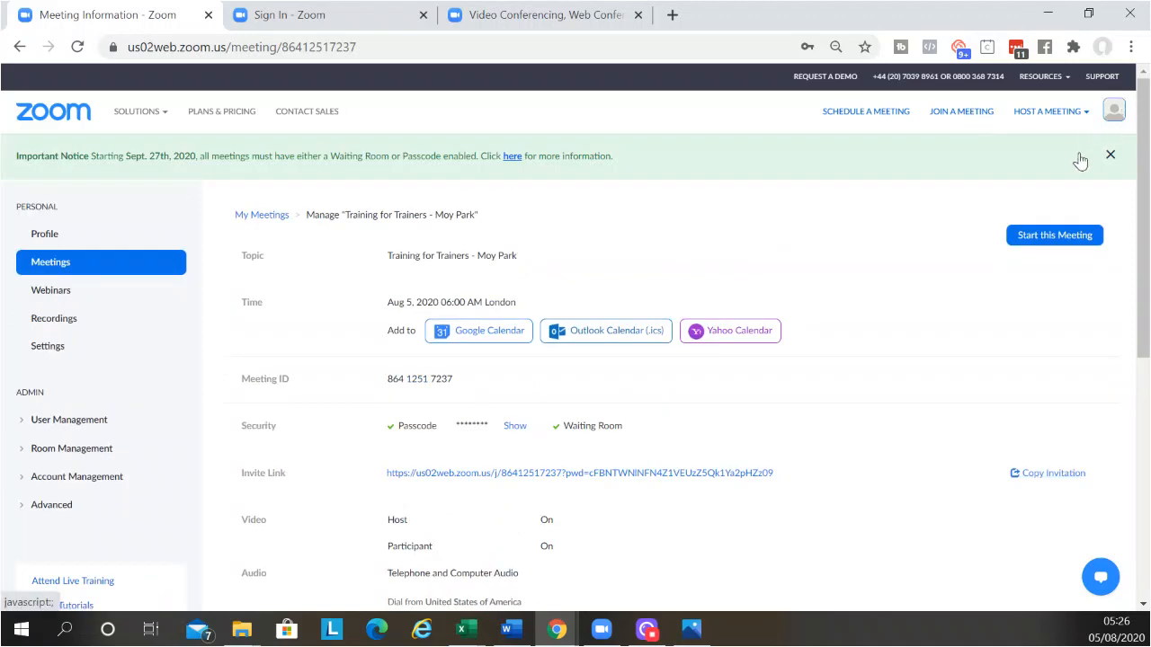
pyautogui.moveTo(1114, 110)
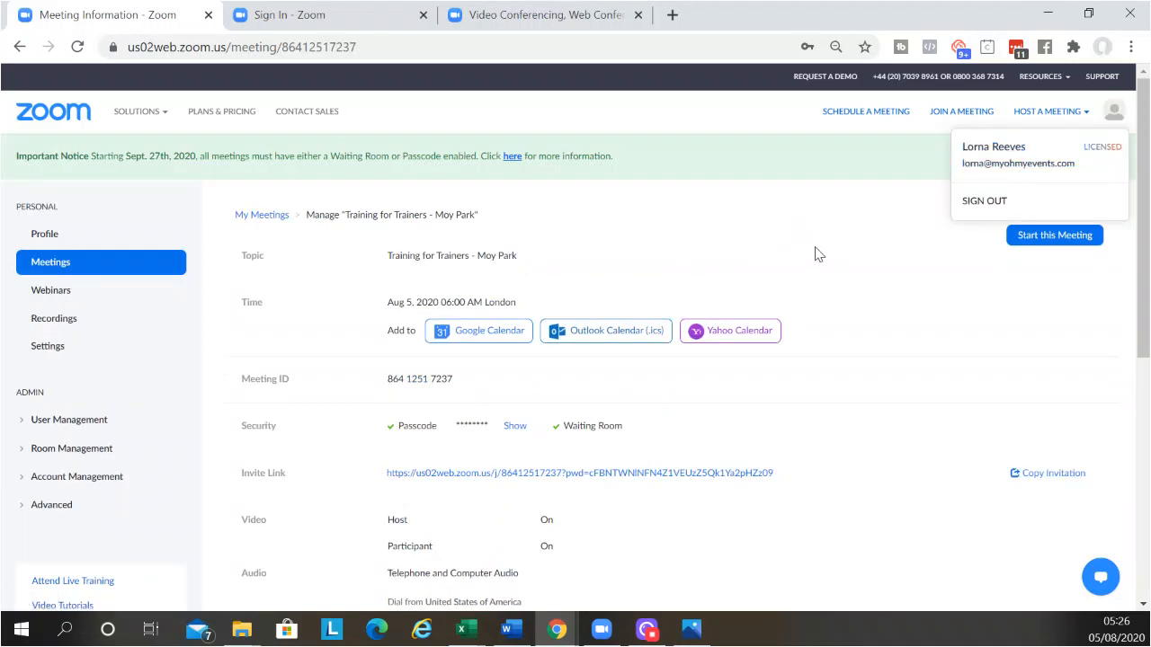
# Step: Open "Training for Trainers - Moy Park" from the upcoming meetings list and locate the option for editing the meeting below its details
pyautogui.click(74, 267)
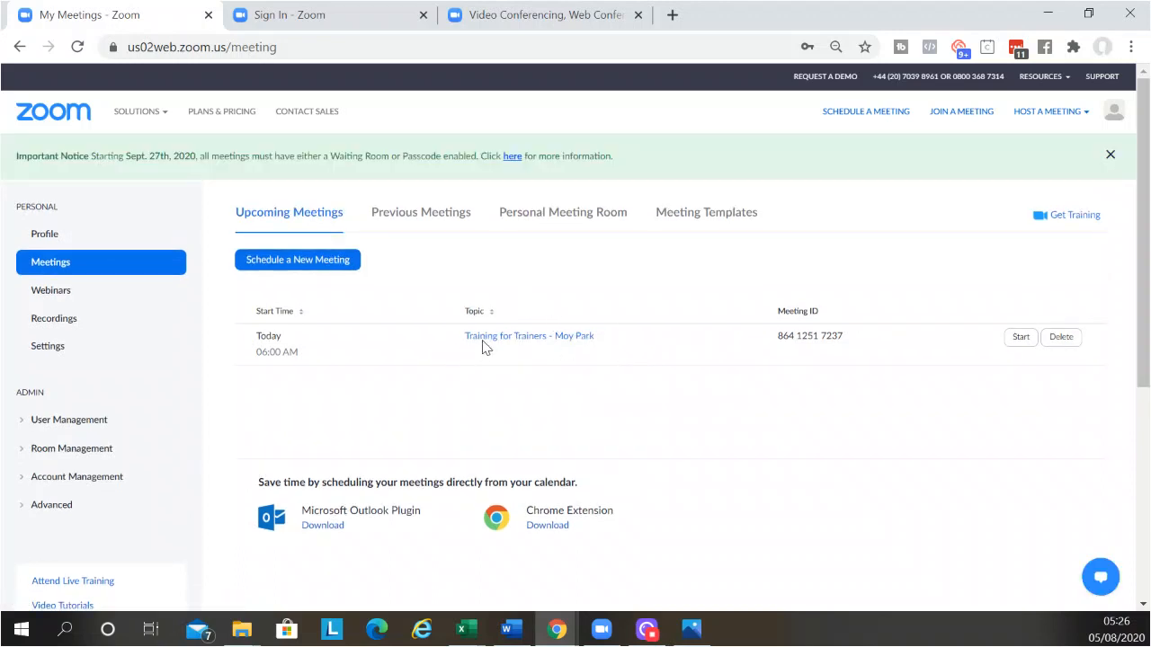
pyautogui.click(516, 339)
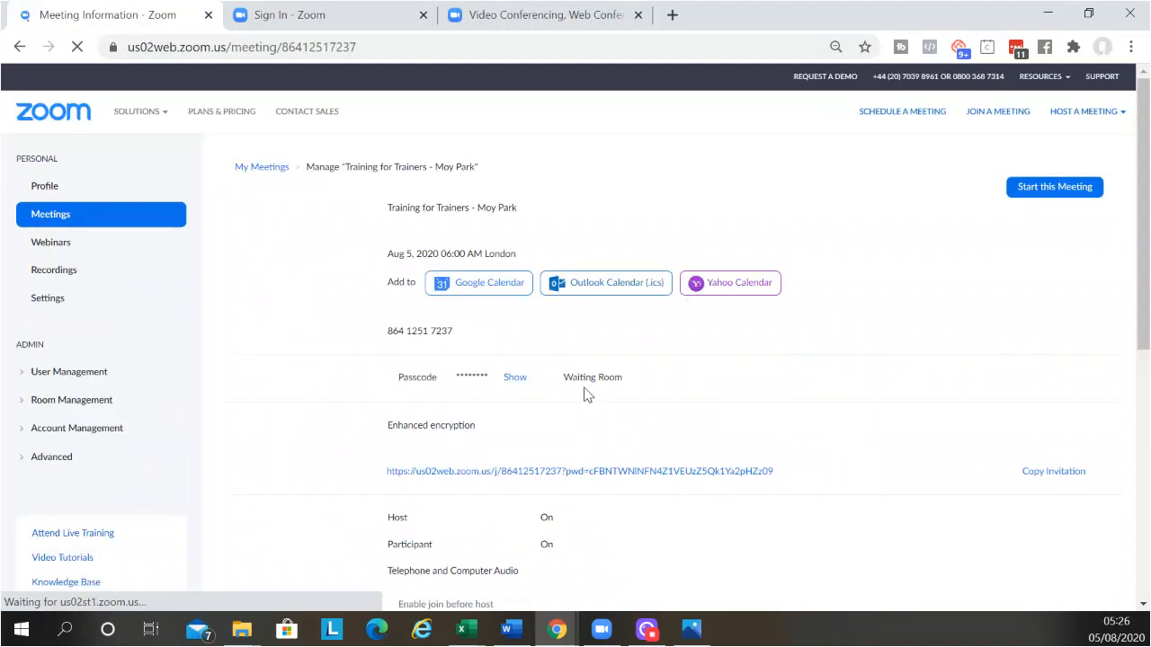
pyautogui.scroll(-2, 584, 396)
pyautogui.scroll(-3, 583, 395)
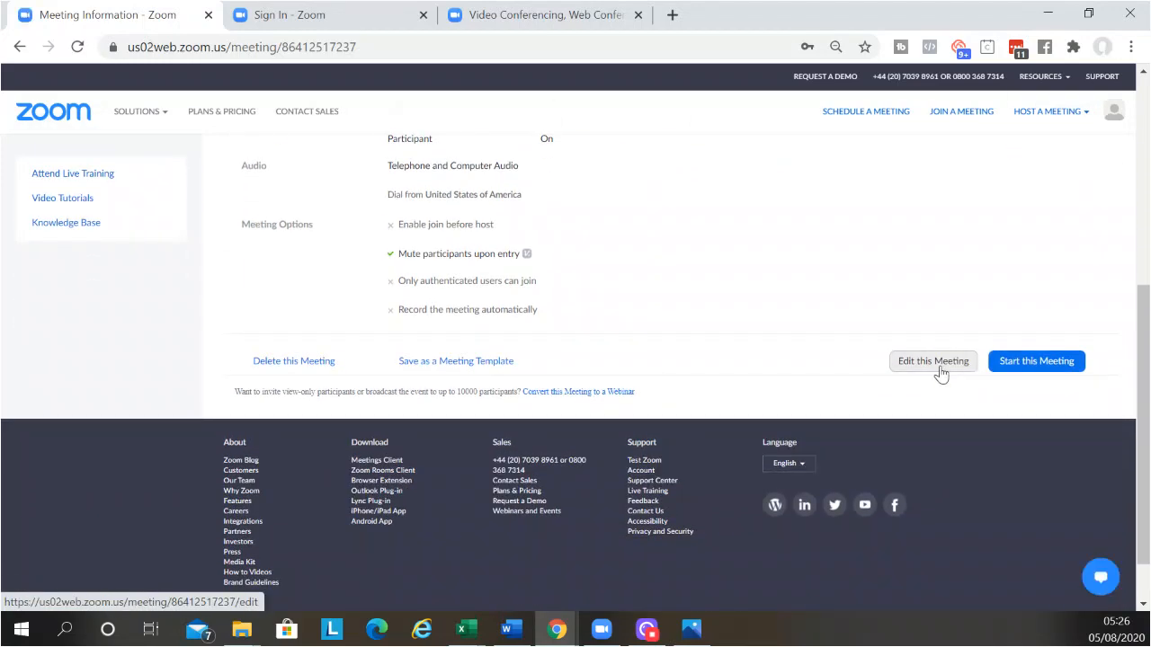
pyautogui.click(936, 364)
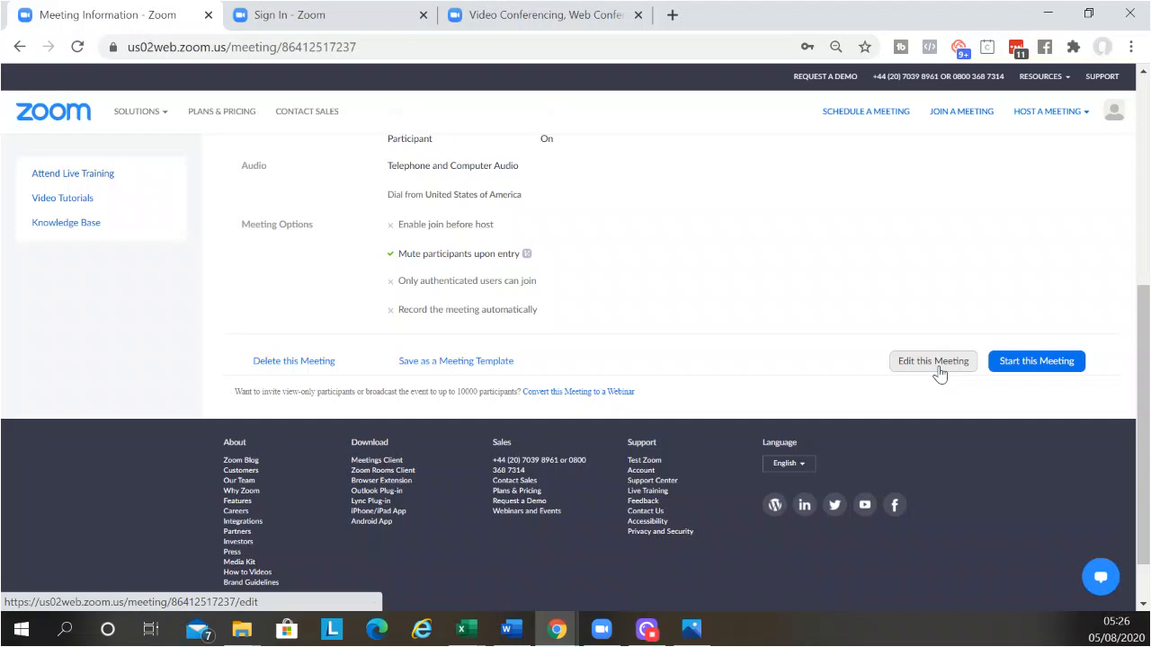
# Step: Display the meeting's invitation text and review it through the dial-in numbers to the local number link
pyautogui.scroll(5, 788, 324)
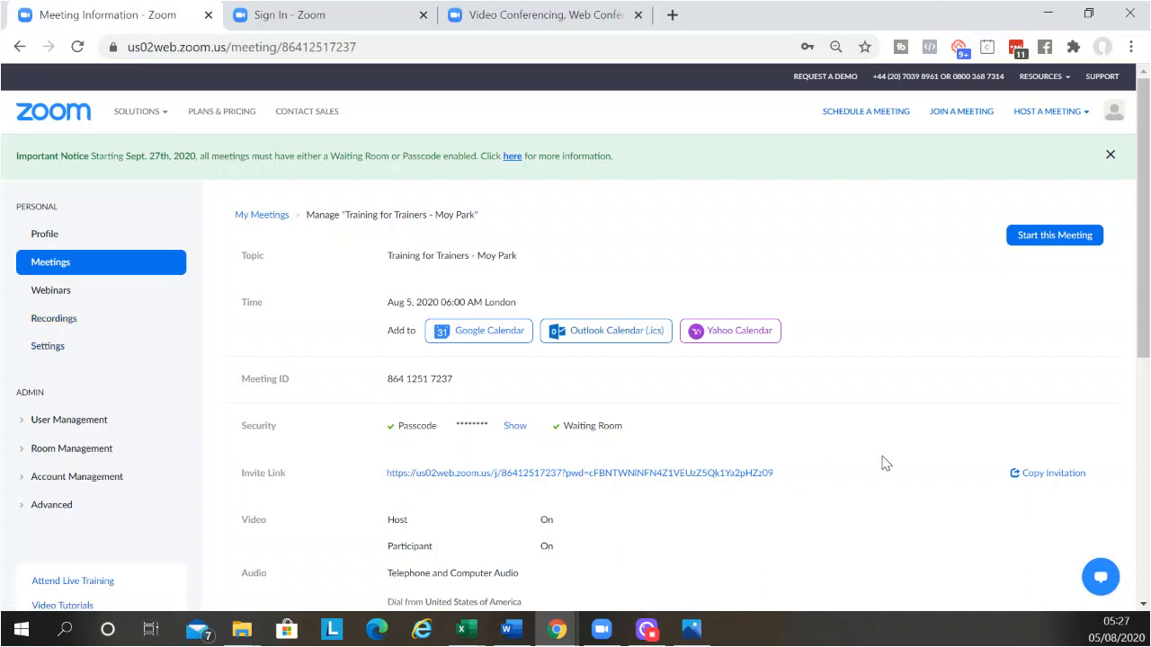
pyautogui.scroll(-1, 881, 463)
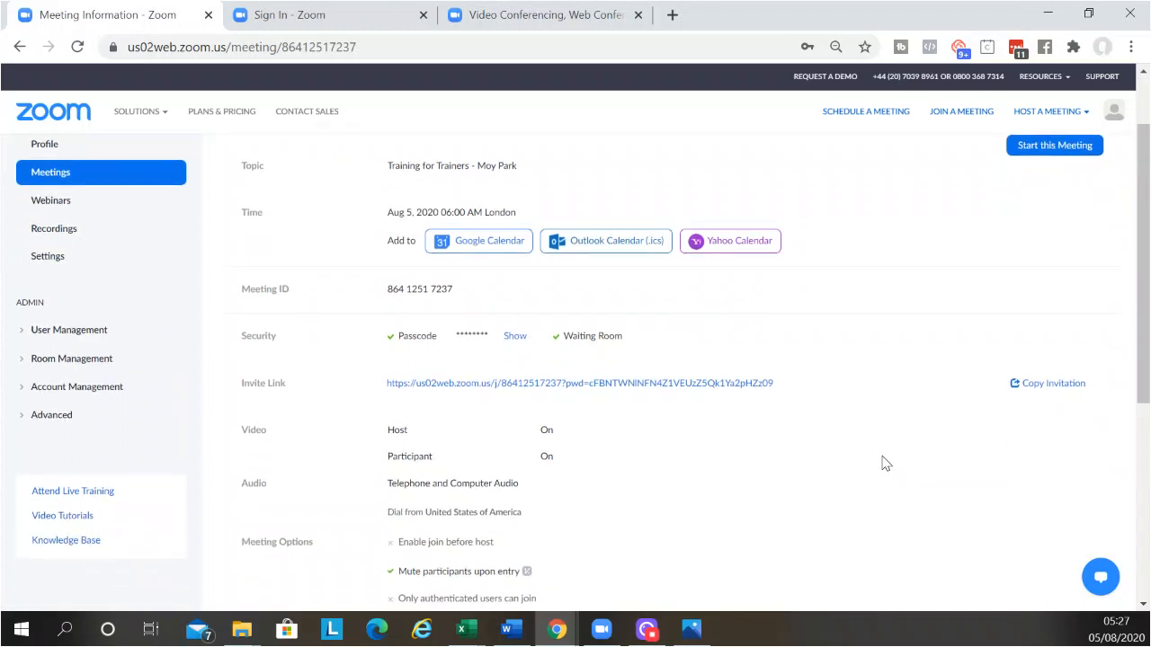
pyautogui.click(1043, 384)
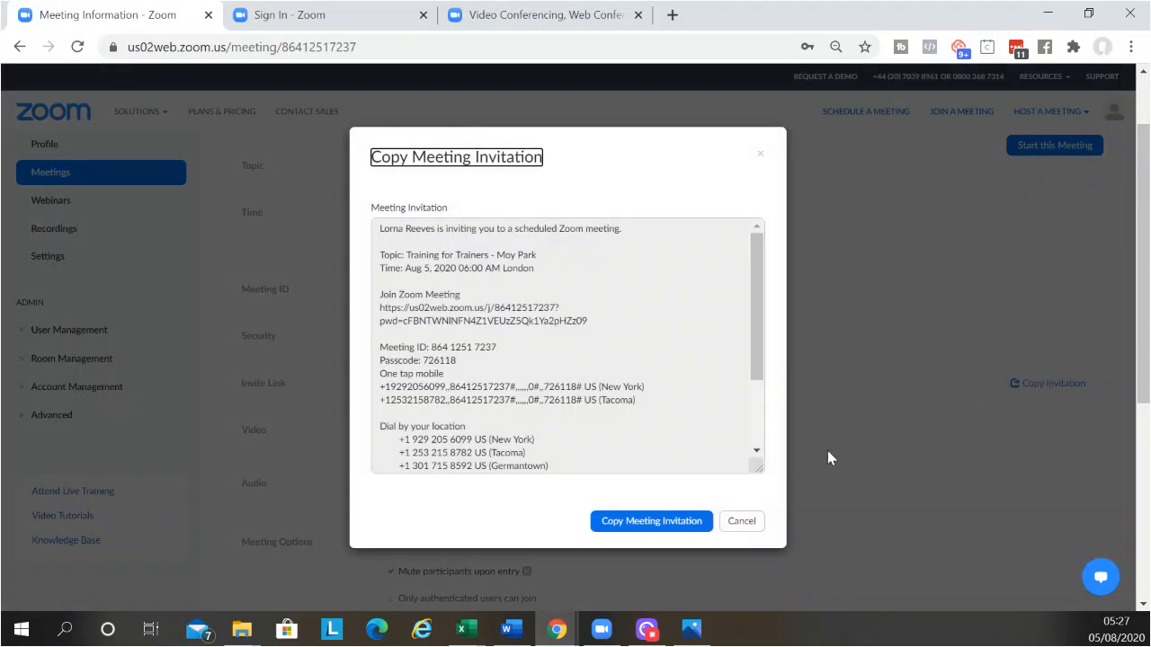
pyautogui.scroll(-2, 681, 442)
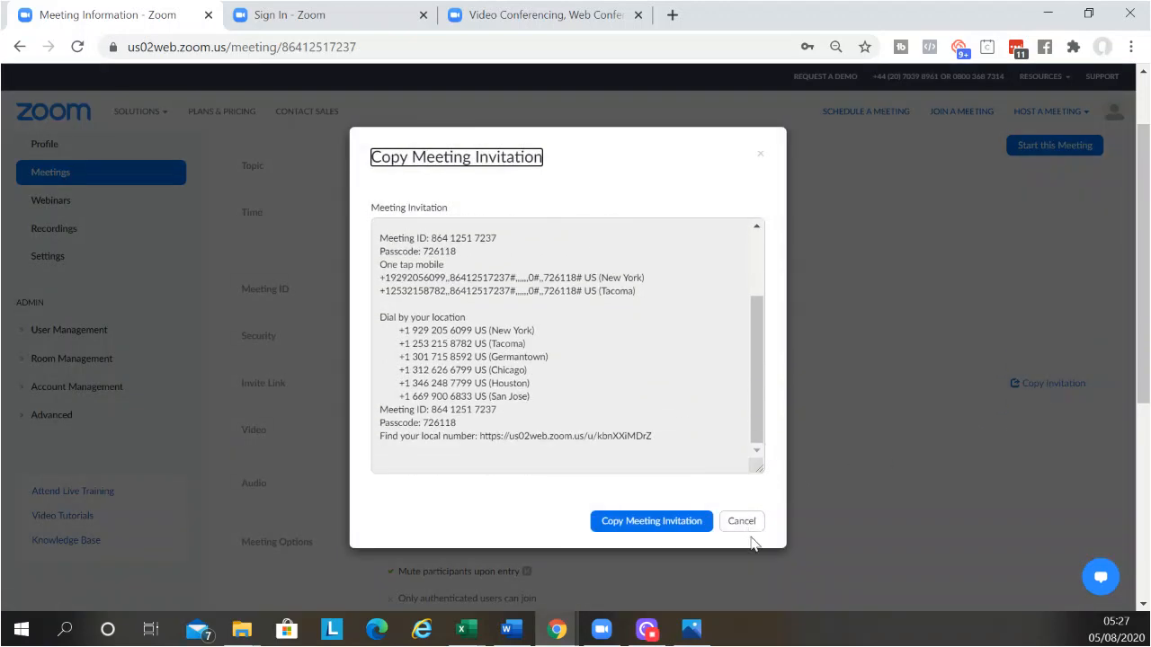